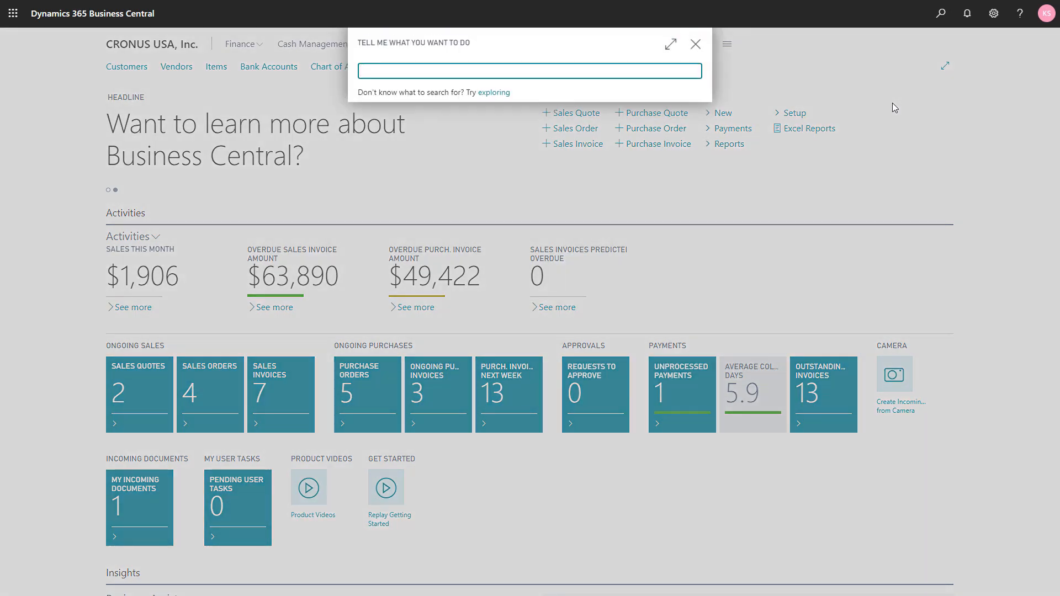
# Step: Open the item journals and set the first line's entry type to Negative Adjmt
pyautogui.write('item jou')
pyautogui.click(385, 124)
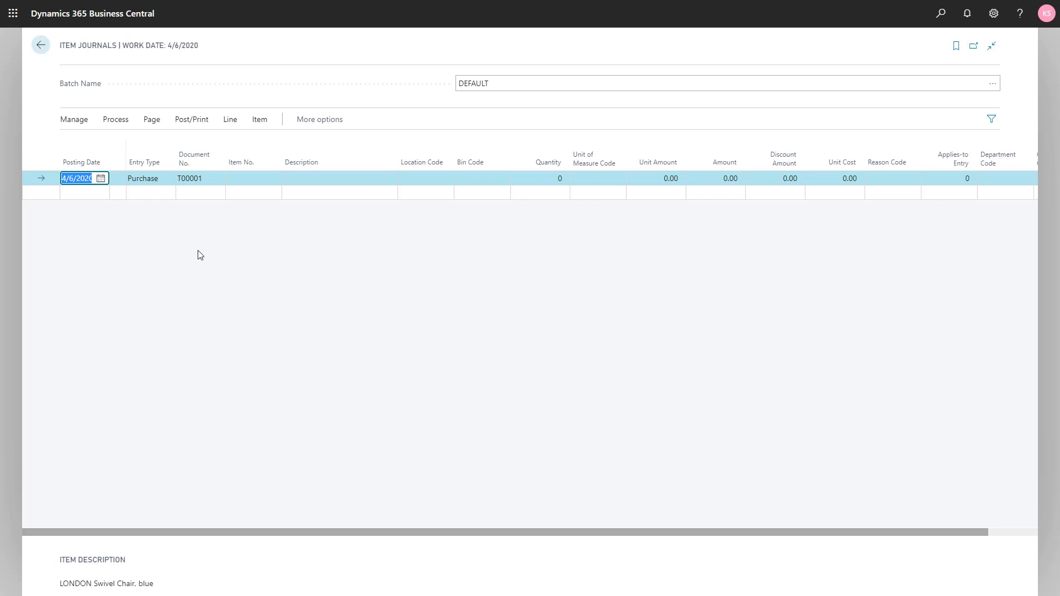
pyautogui.click(156, 186)
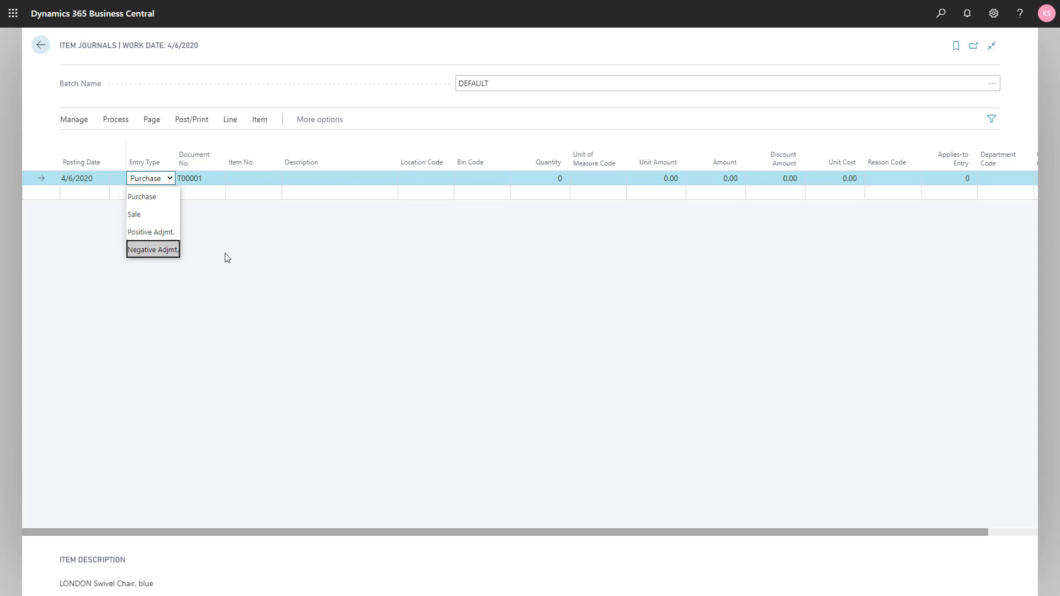
pyautogui.click(163, 252)
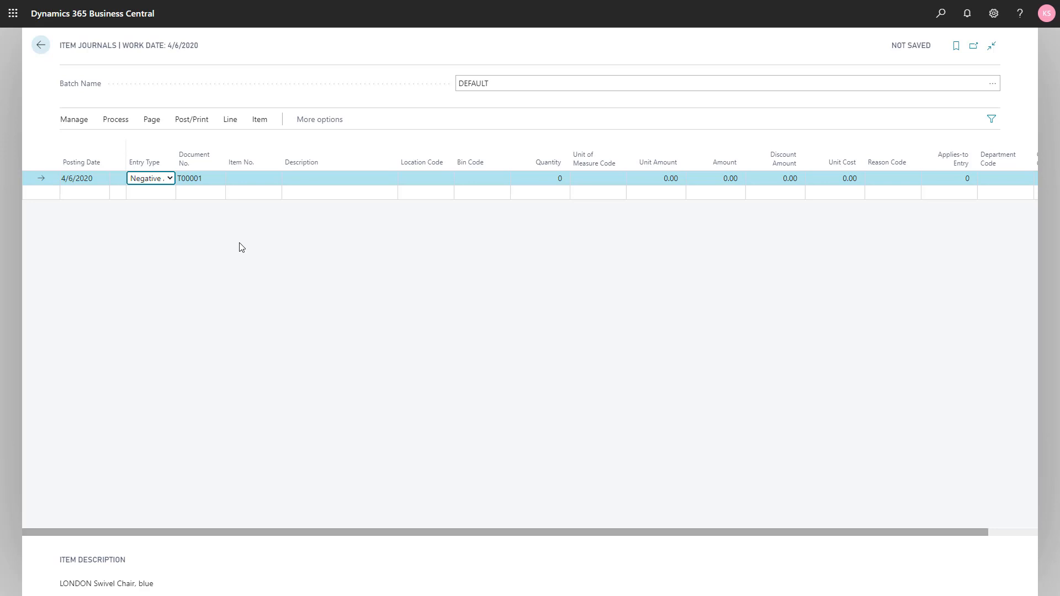
# Step: Keep the line's default posting date and document number, and choose item 1968-S, MEXICO Swivel Chair, black
pyautogui.hotkey('shift', 'Tab')
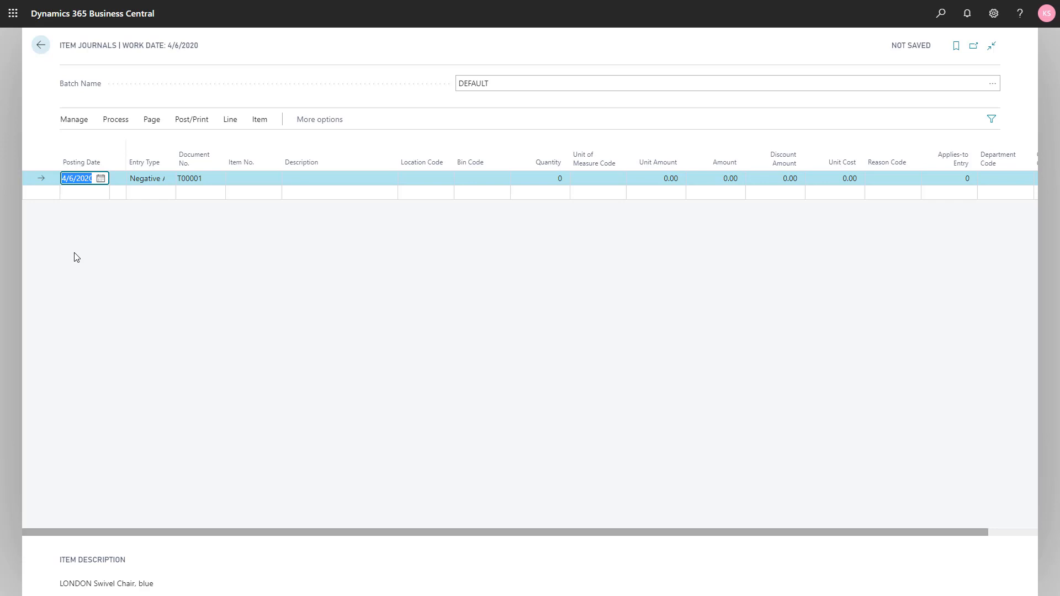
pyautogui.press('Tab')
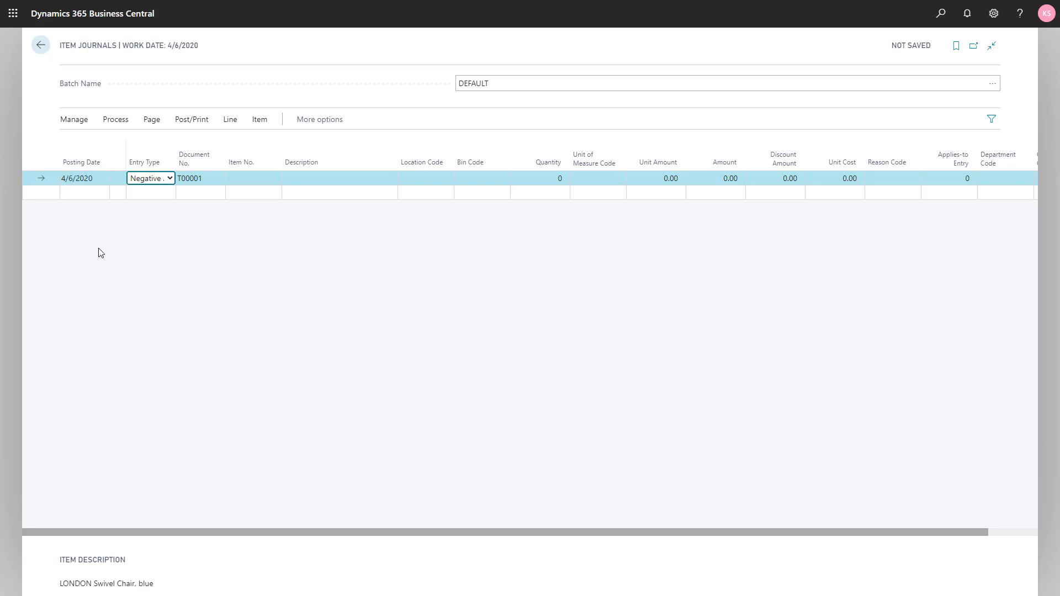
pyautogui.press('Tab')
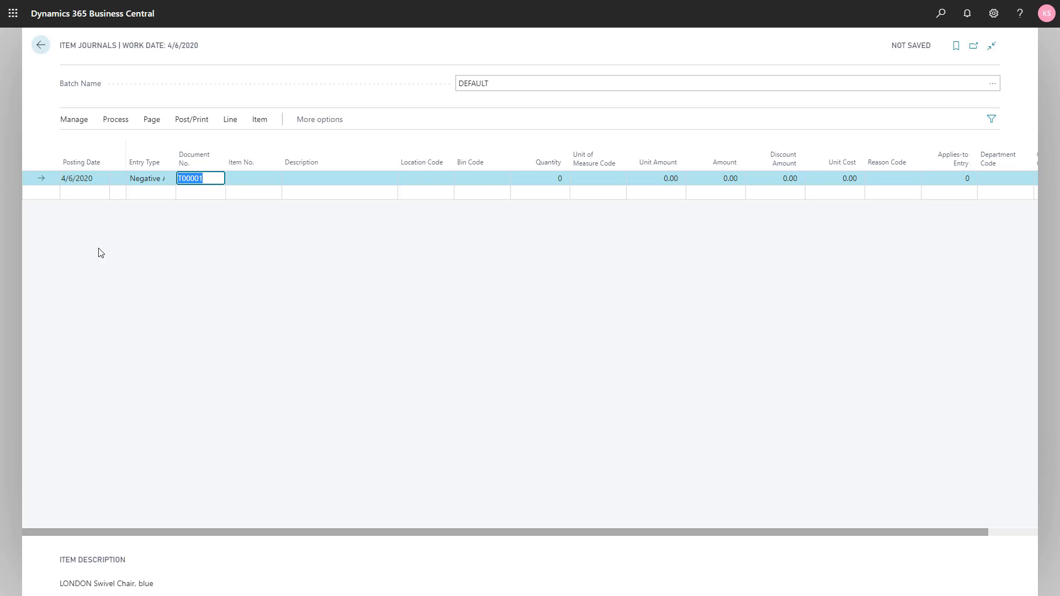
pyautogui.press('Tab')
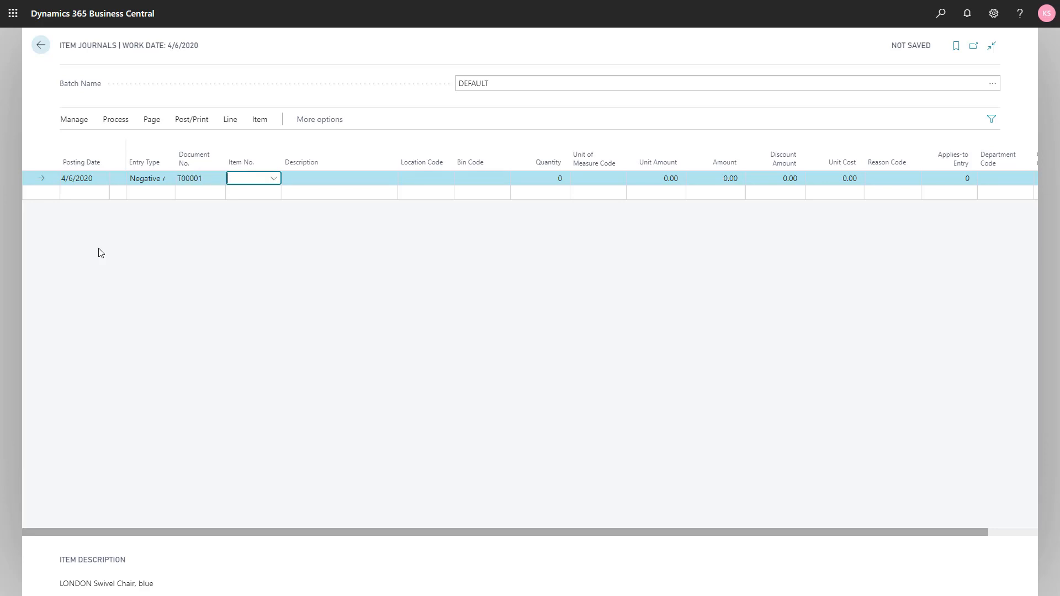
pyautogui.write('mex')
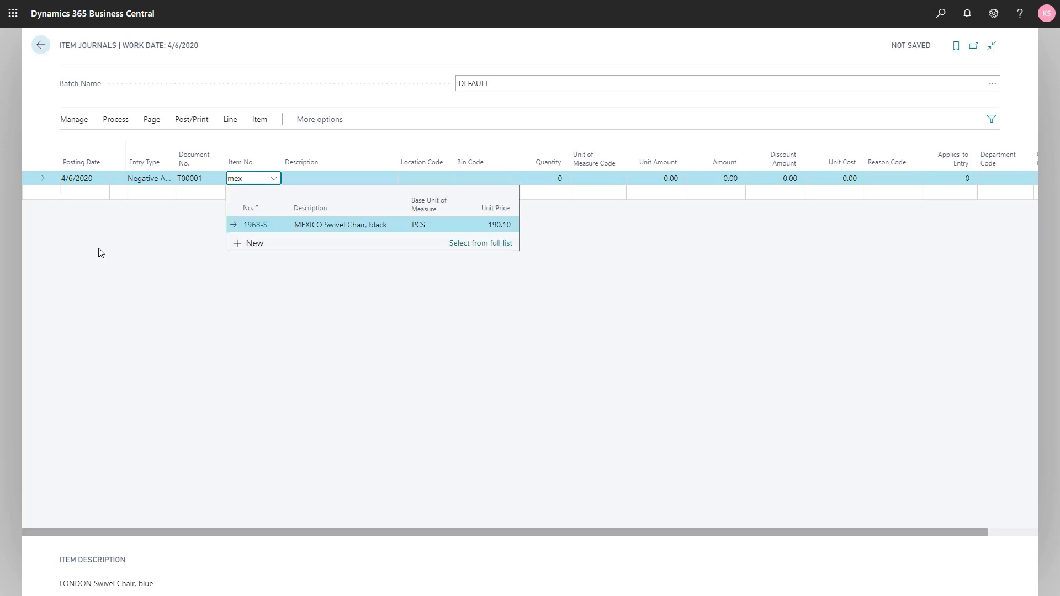
pyautogui.click(313, 225)
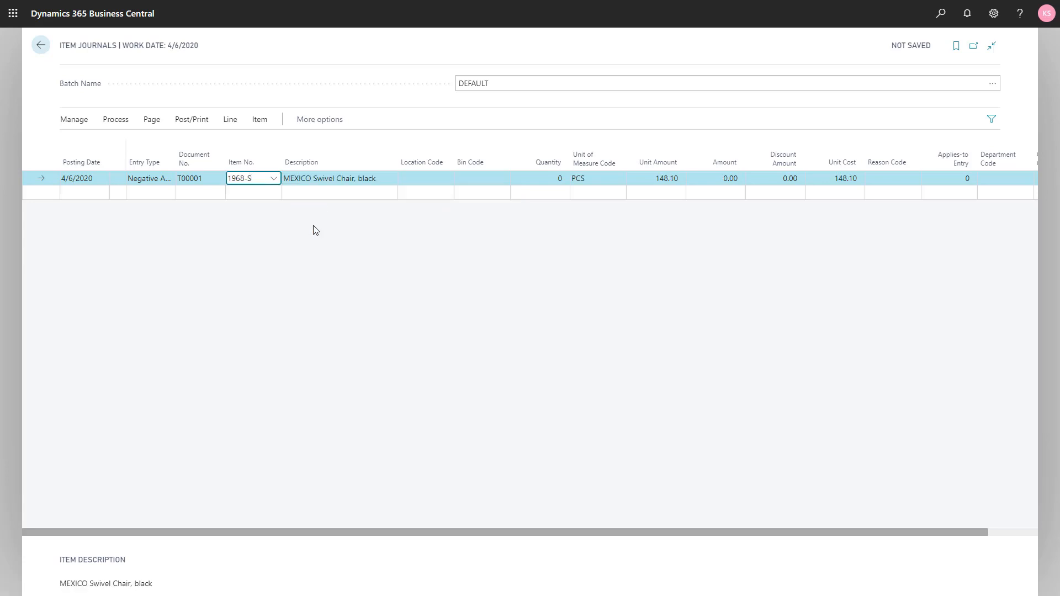
# Step: Set the journal line's location code to WEST and its quantity to 2, leaving the bin code empty
pyautogui.click(421, 178)
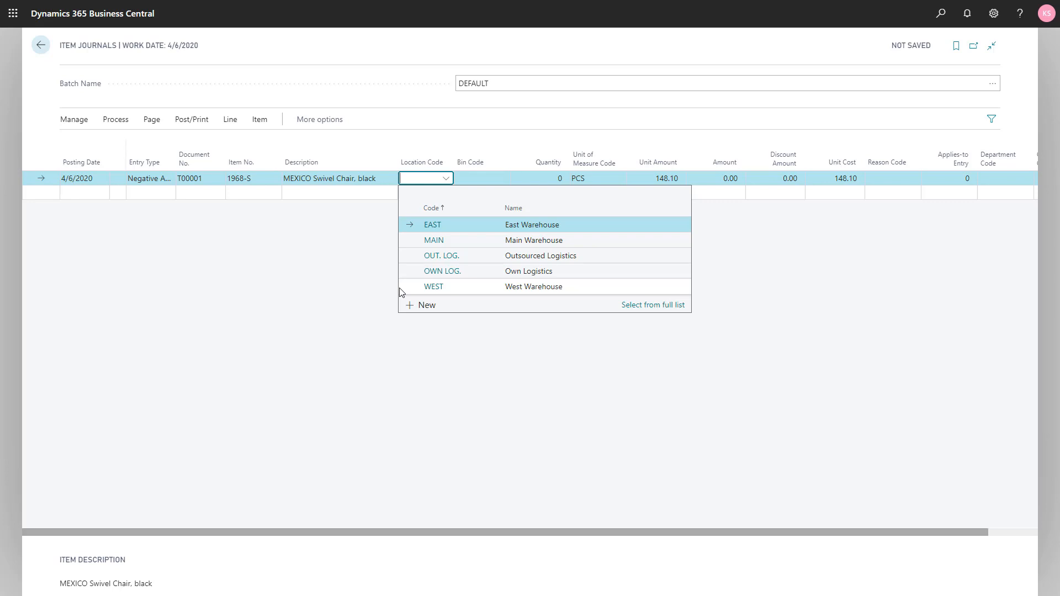
pyautogui.click(462, 288)
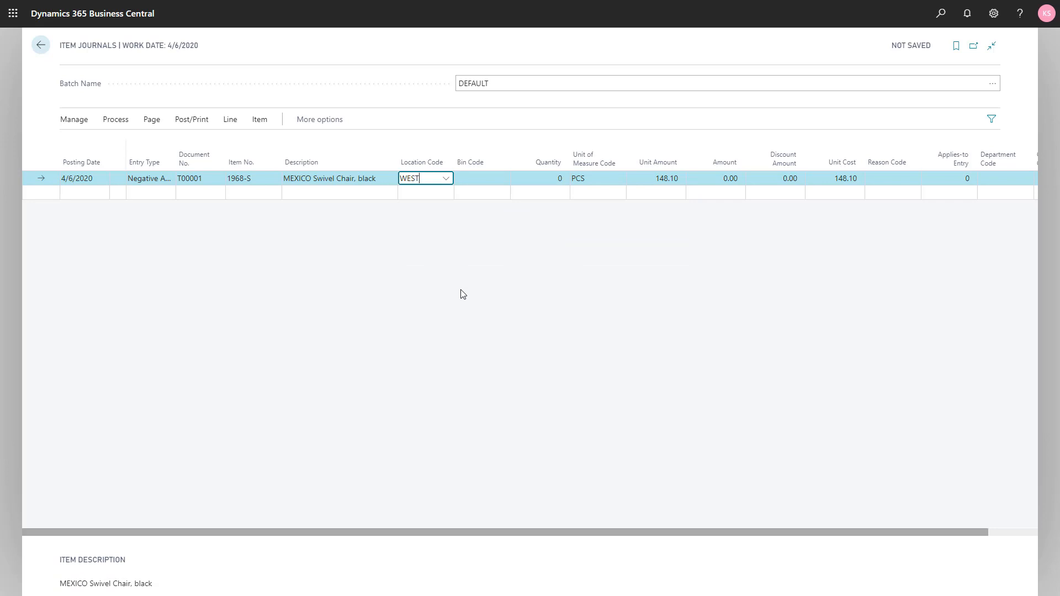
pyautogui.press('Tab')
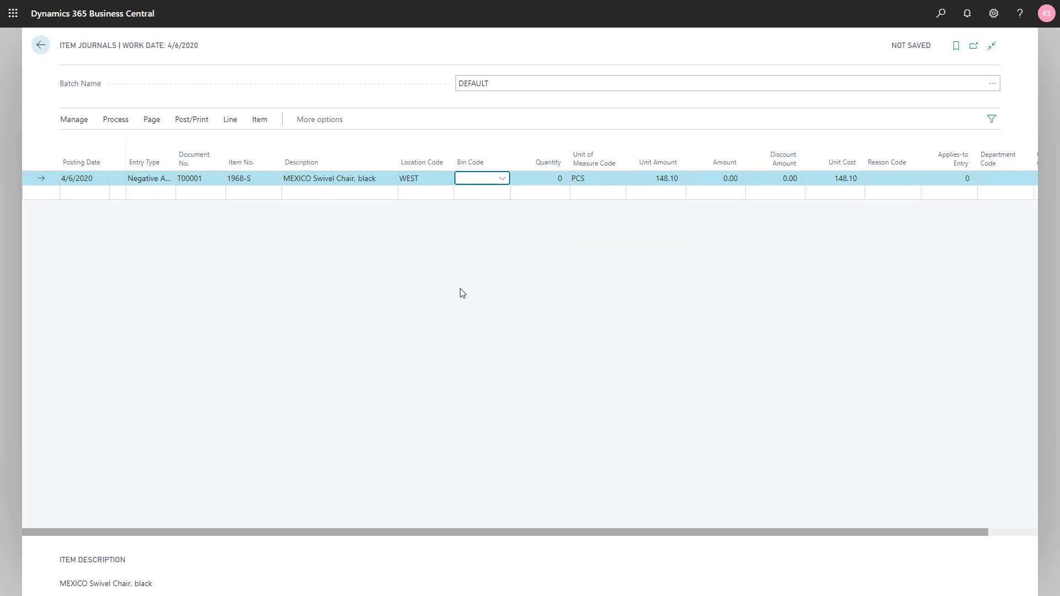
pyautogui.press('Tab')
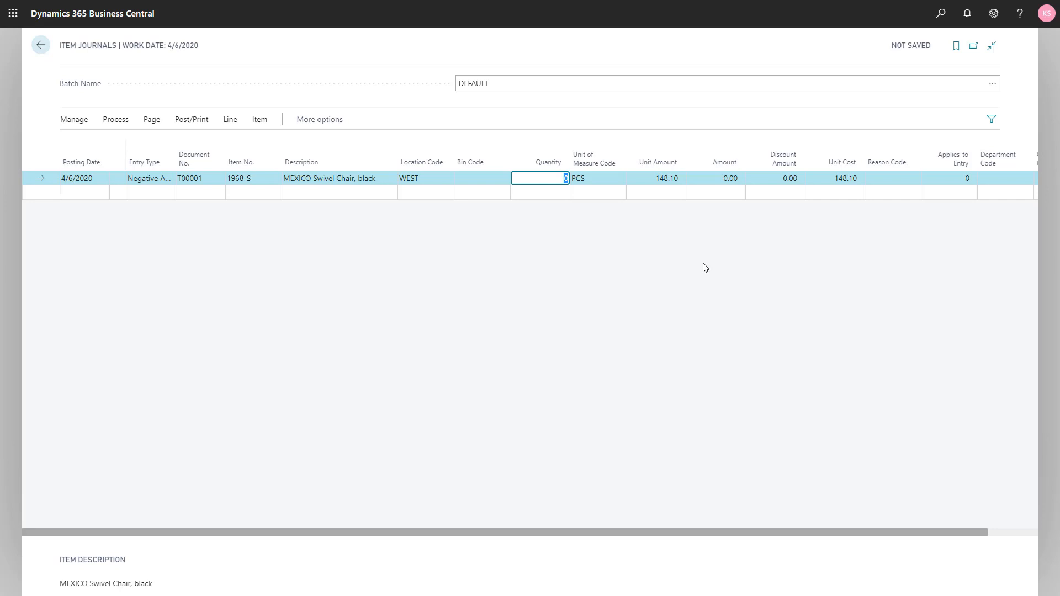
pyautogui.write('2')
pyautogui.press('Tab')
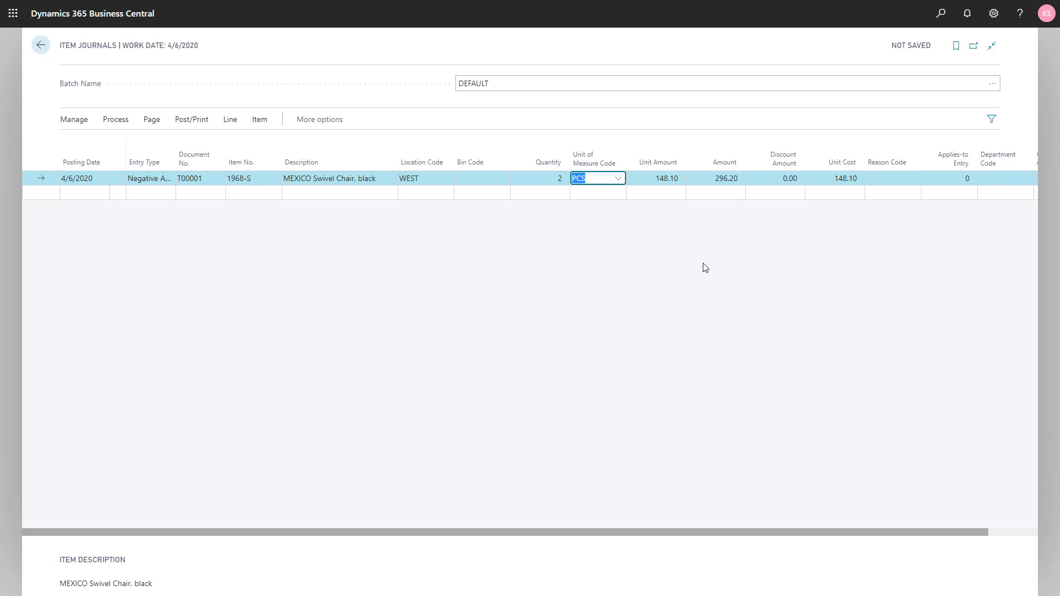
# Step: Review the line's amount and cost fields, and look up the item ledger entries available for Applies-to Entry without choosing one
pyautogui.press('Tab')
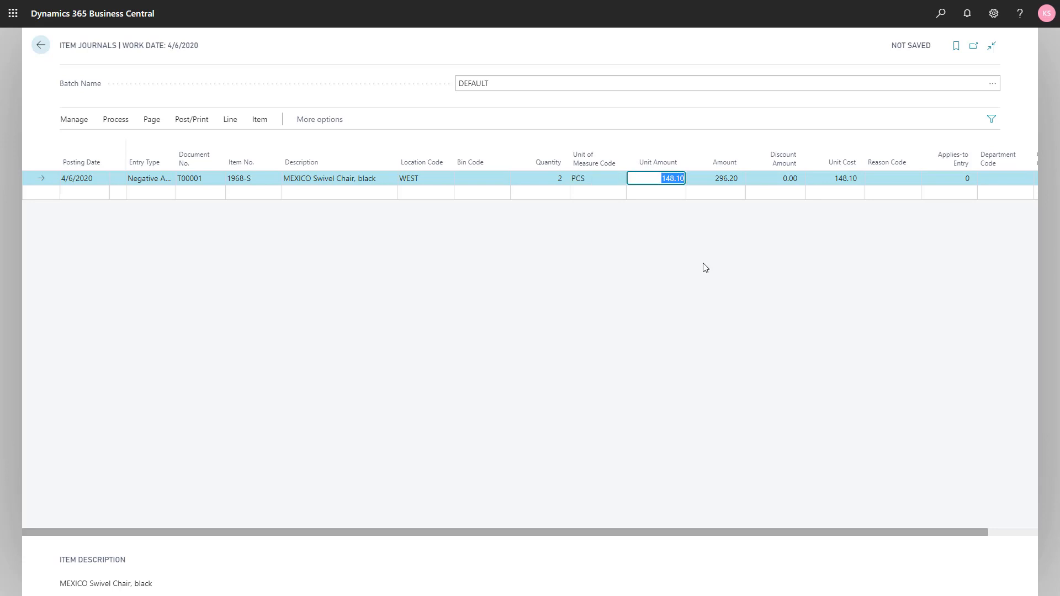
pyautogui.press('Tab')
pyautogui.press('Tab')
pyautogui.press('Tab')
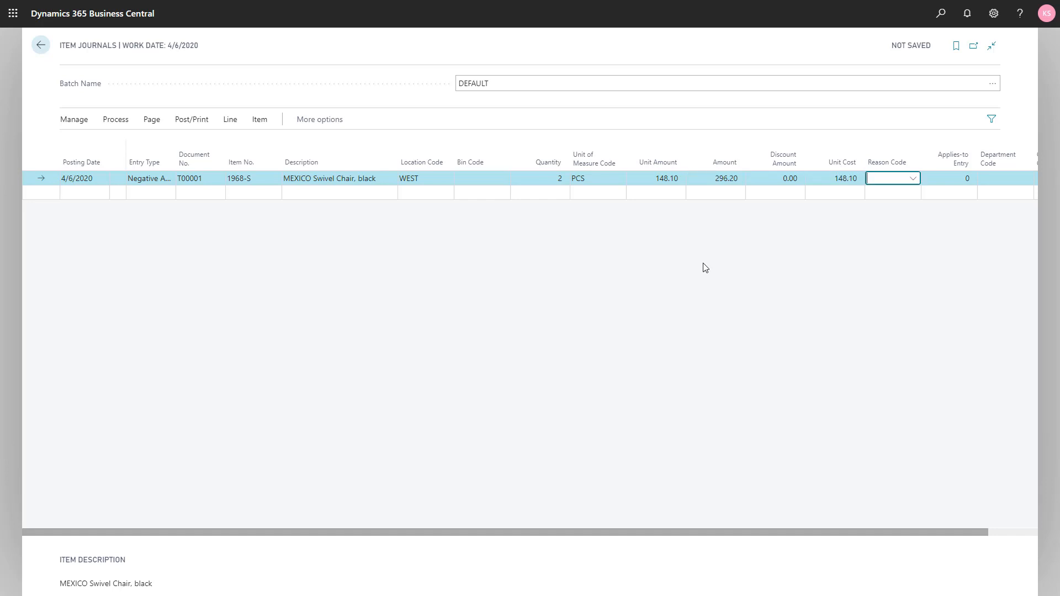
pyautogui.hotkey('shift', 'Tab')
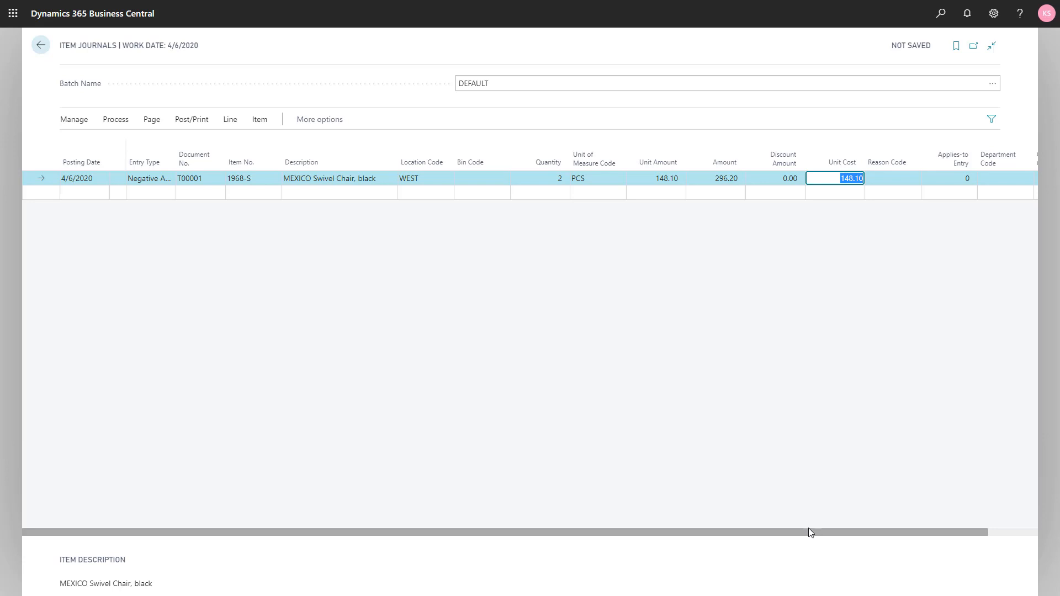
pyautogui.moveTo(816, 531); pyautogui.dragTo(890, 537)
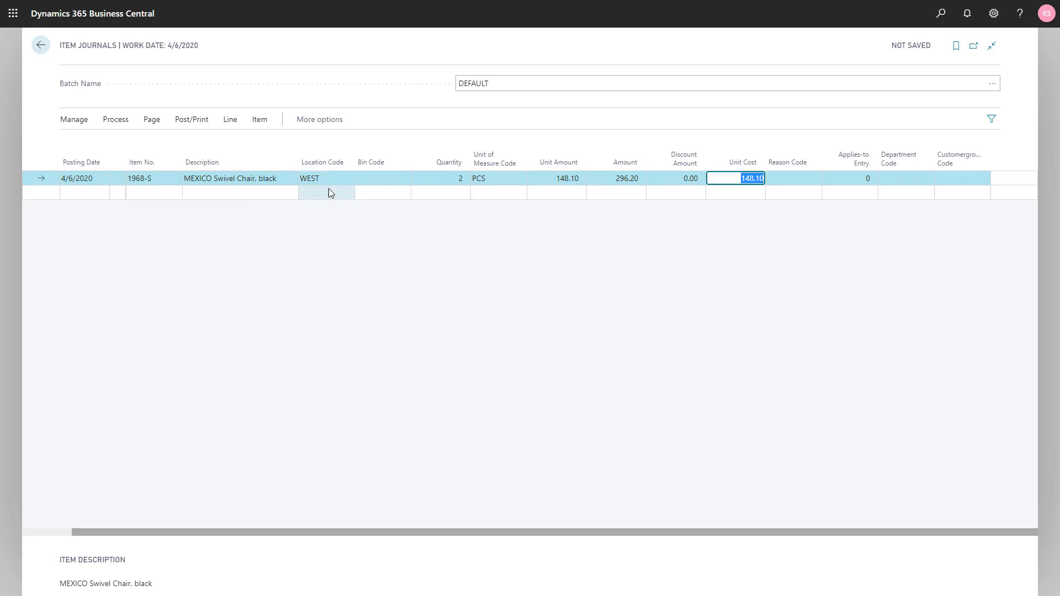
pyautogui.click(859, 178)
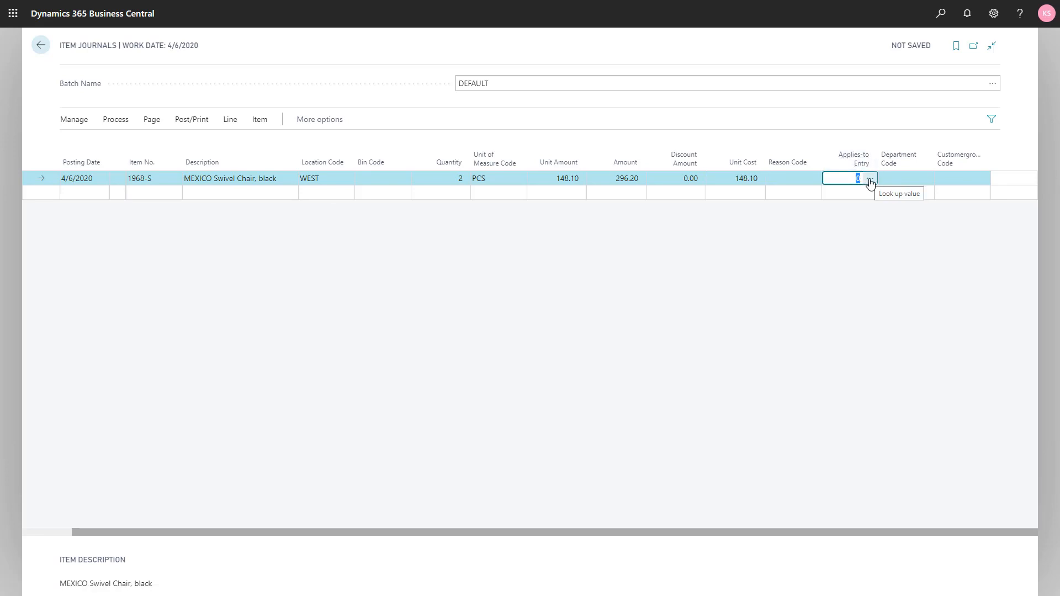
pyautogui.click(870, 180)
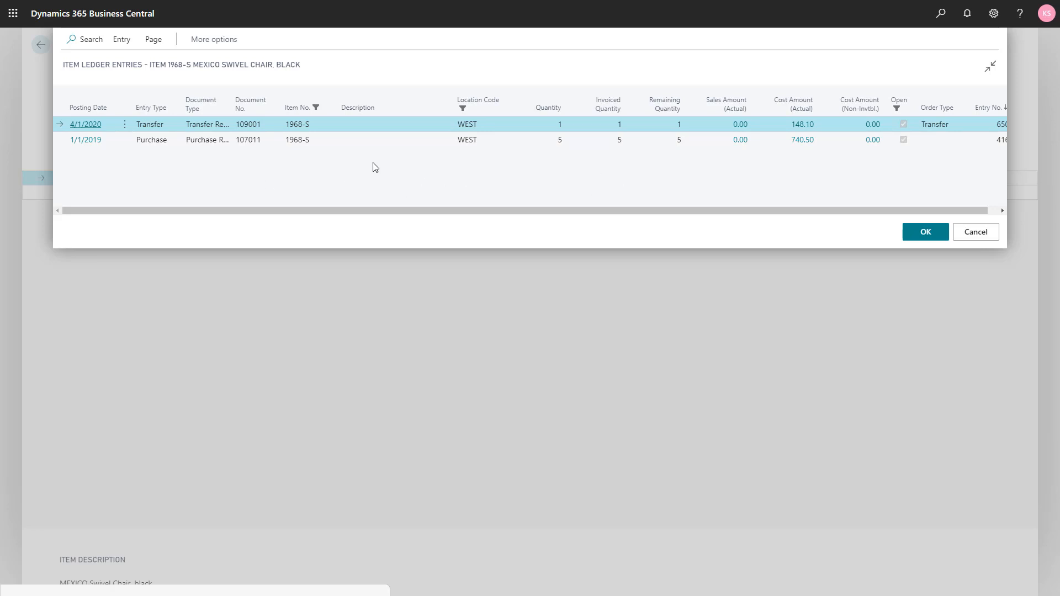
pyautogui.click(974, 239)
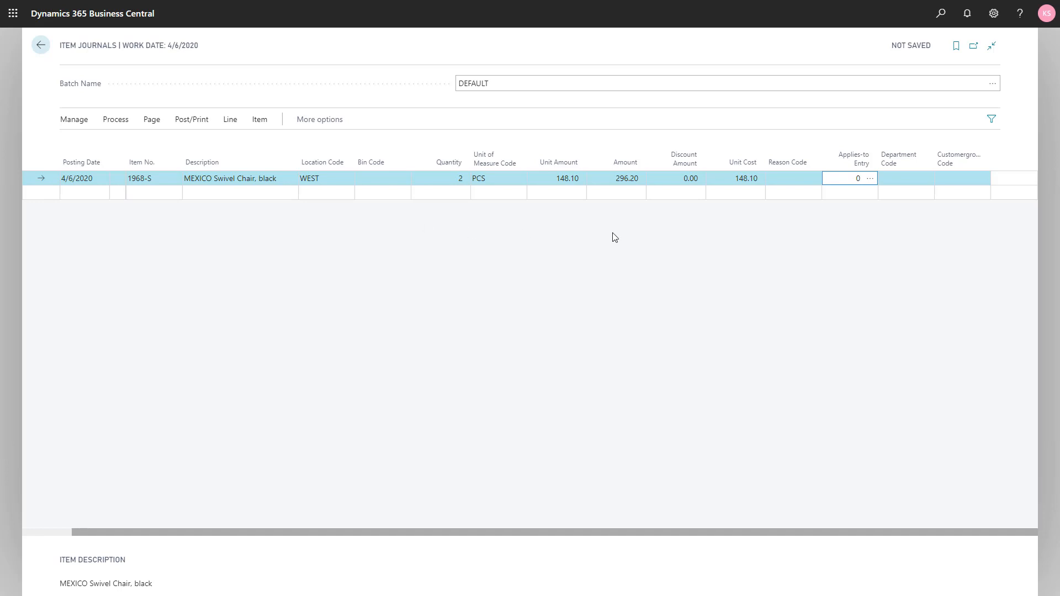
pyautogui.click(783, 181)
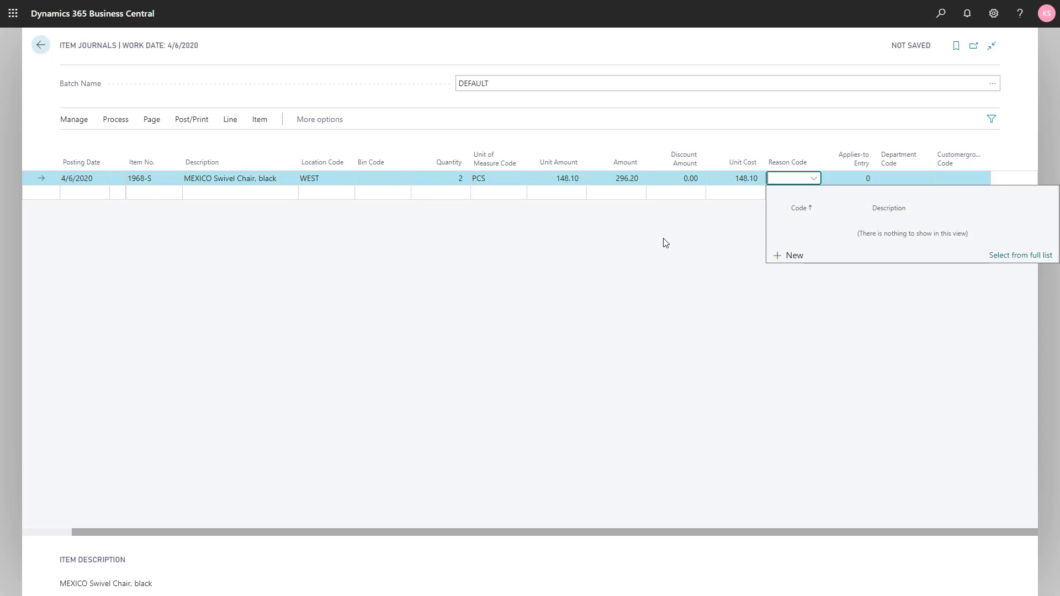
pyautogui.click(994, 26)
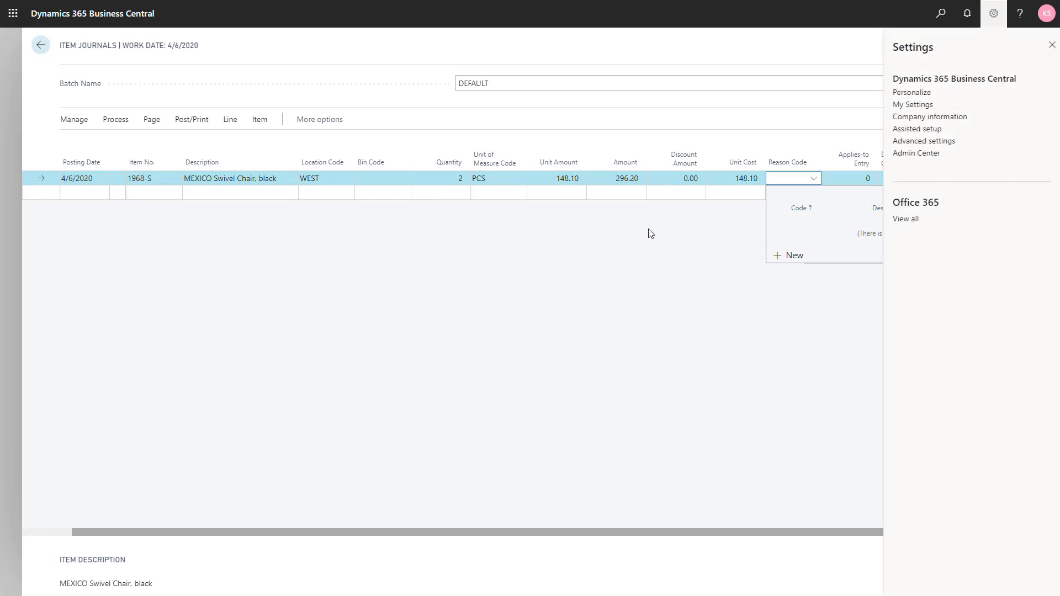
pyautogui.click(655, 248)
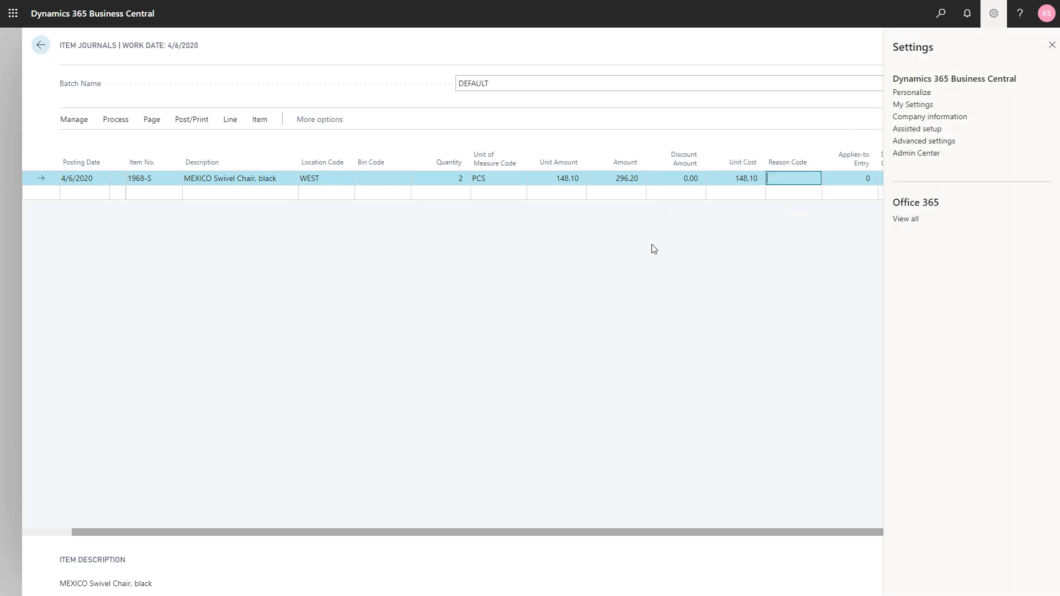
pyautogui.click(994, 13)
# Step: Create a reason code DAMAGED with the description "Damaged items" and assign it to the journal line
pyautogui.click(782, 181)
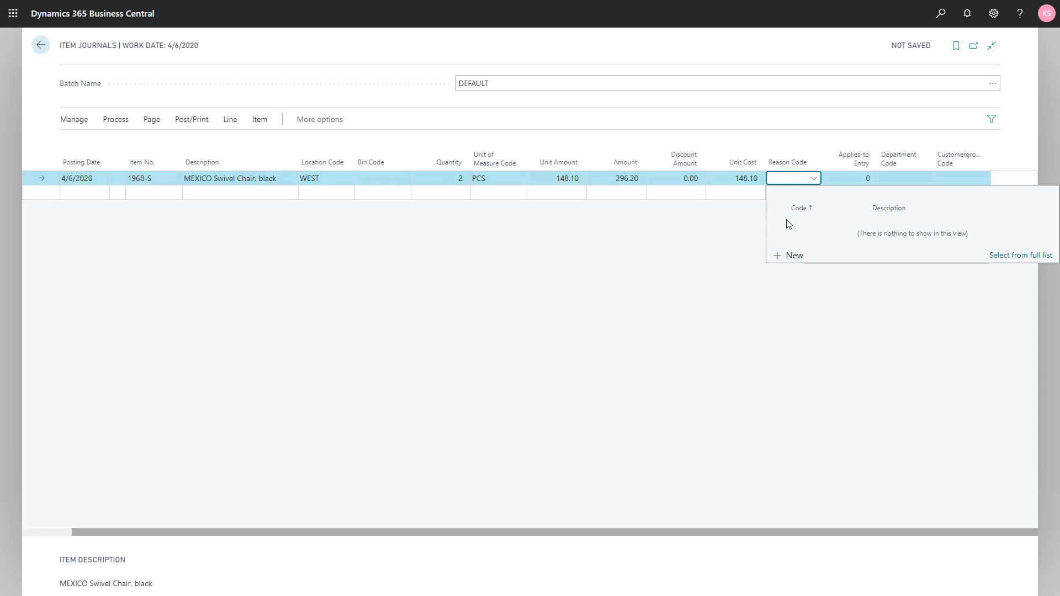
pyautogui.click(790, 256)
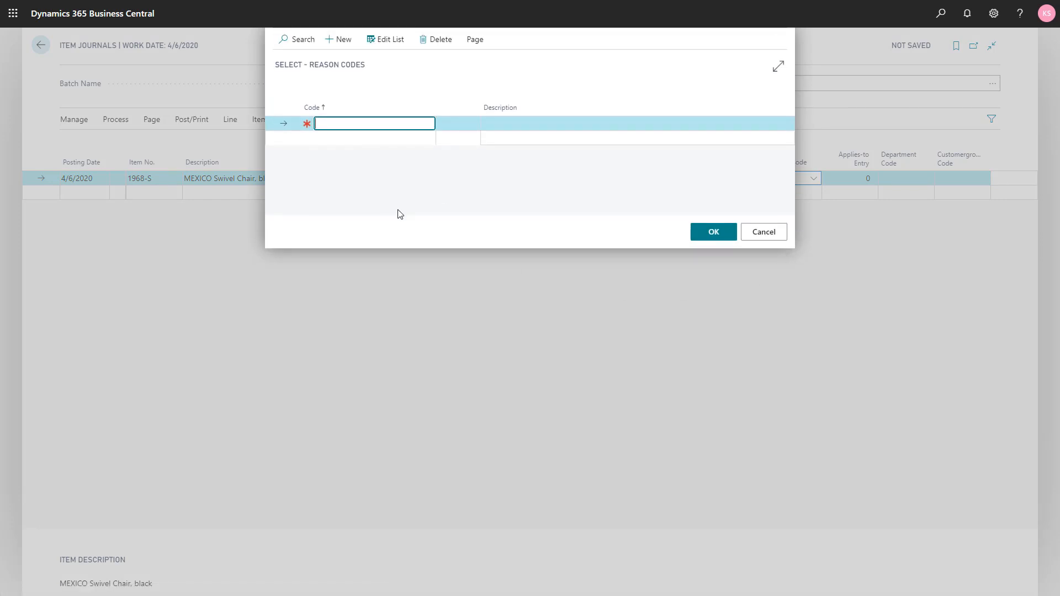
pyautogui.write('damaged')
pyautogui.press('Tab')
pyautogui.write('Damage')
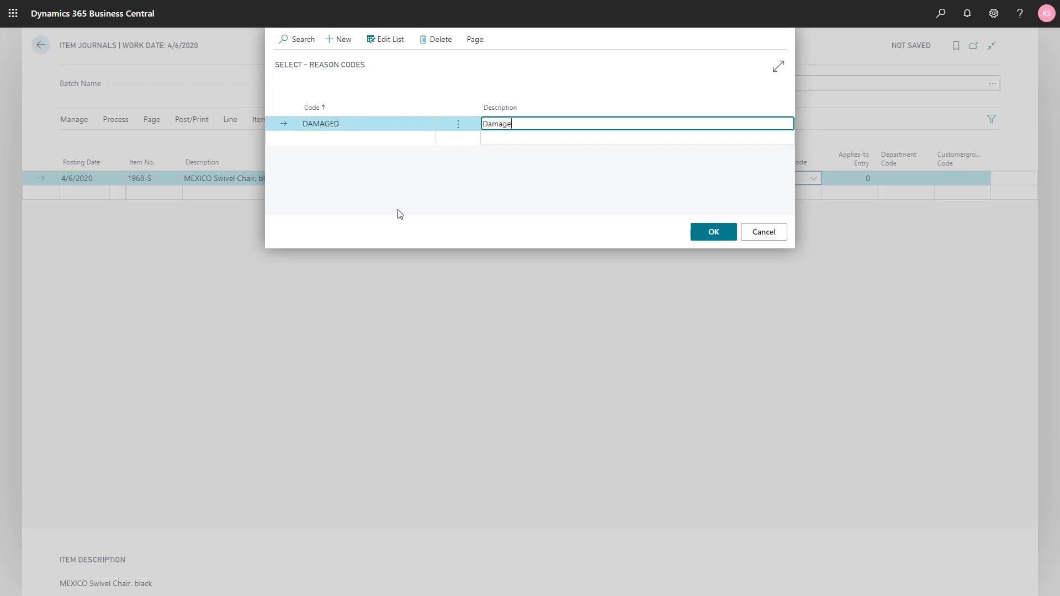
pyautogui.write('d items')
pyautogui.click(695, 232)
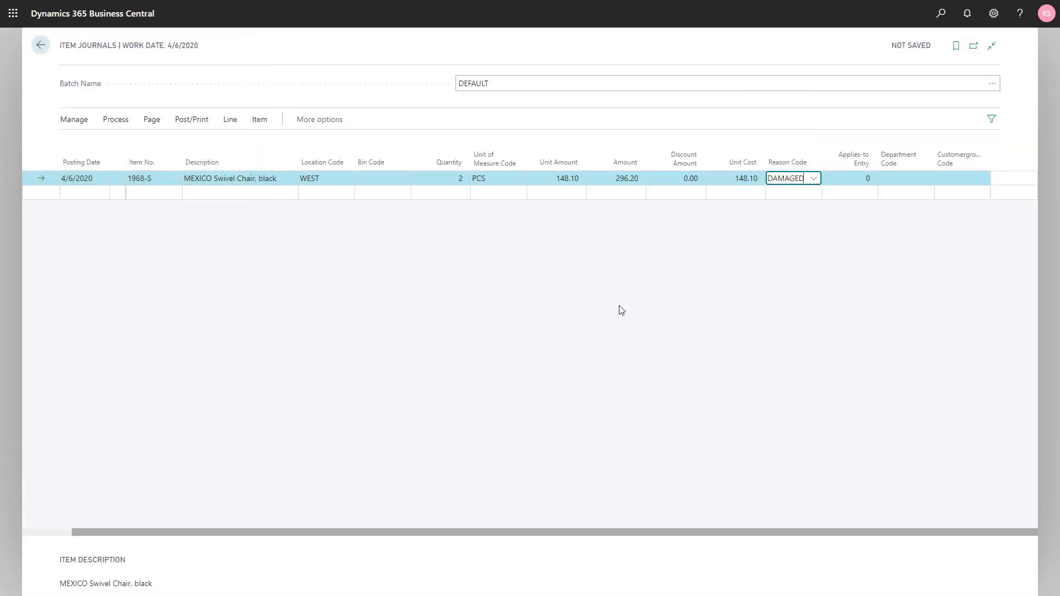
pyautogui.press('Tab')
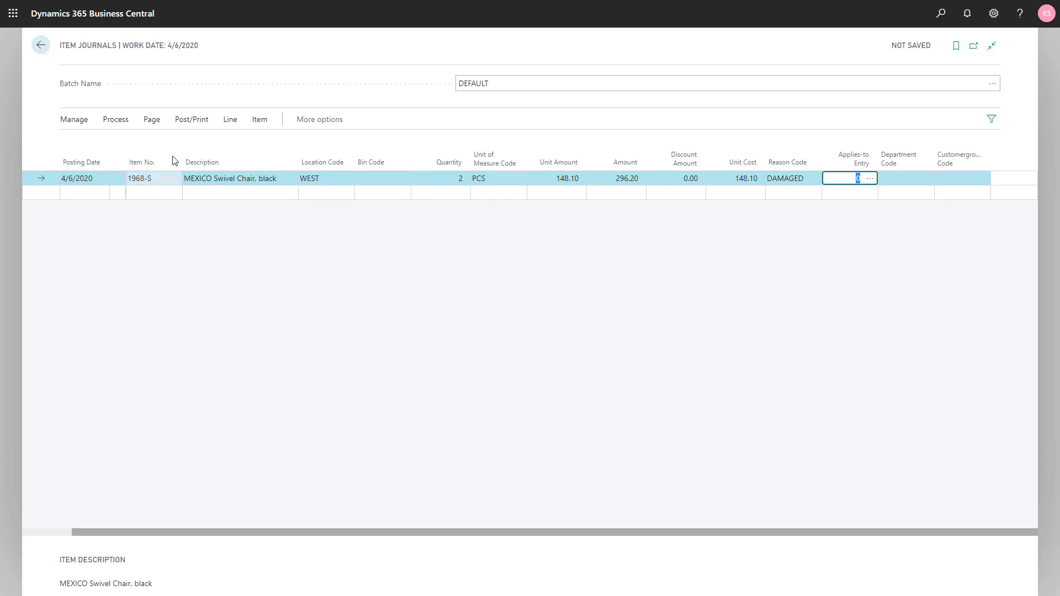
# Step: Post the item journal line, confirm the posting and dismiss the completion message
pyautogui.click(192, 119)
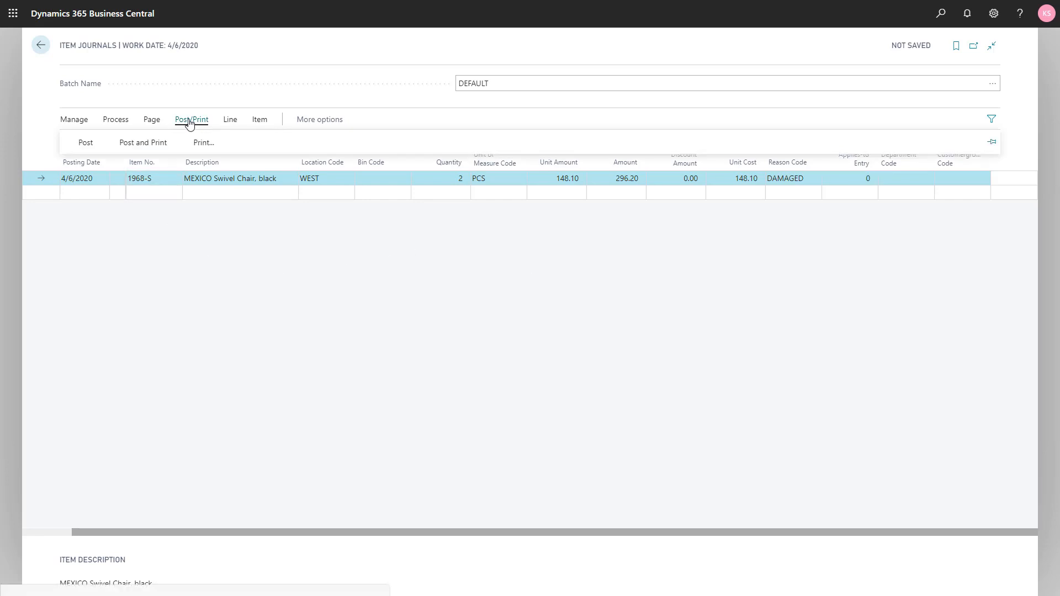
pyautogui.click(86, 143)
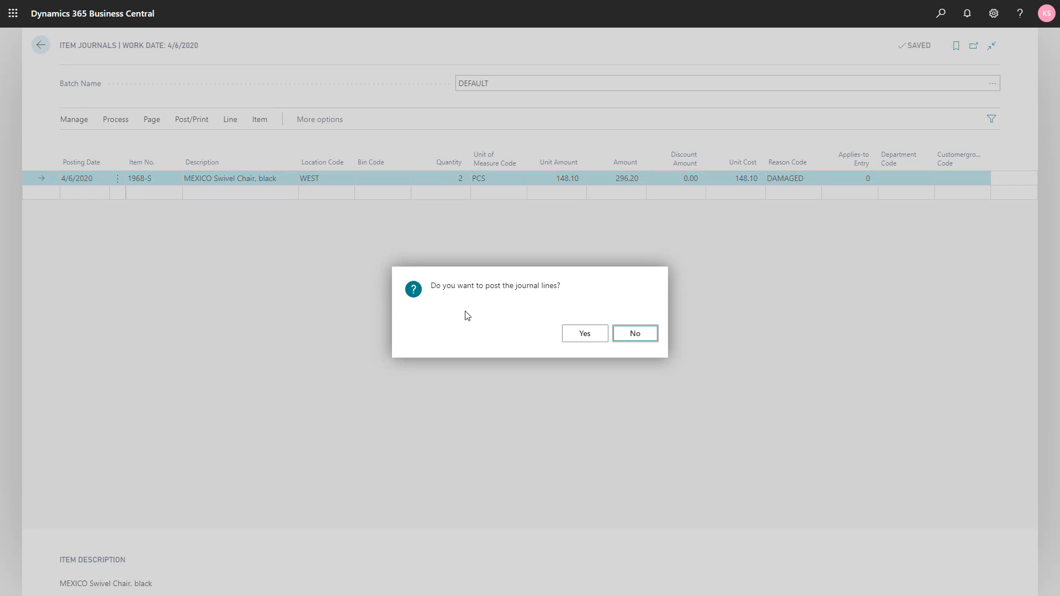
pyautogui.click(584, 334)
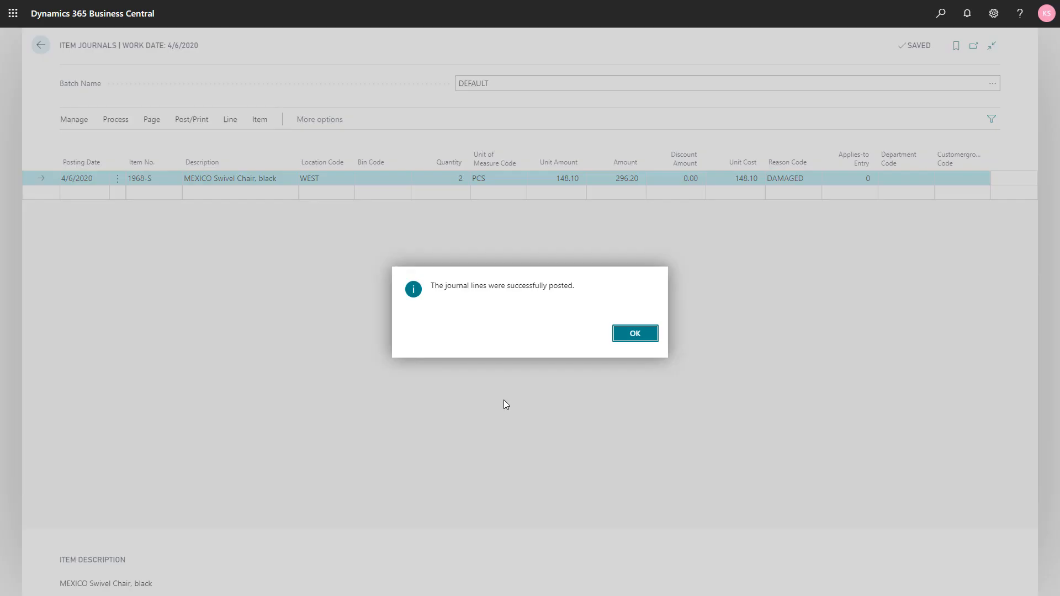
pyautogui.click(620, 337)
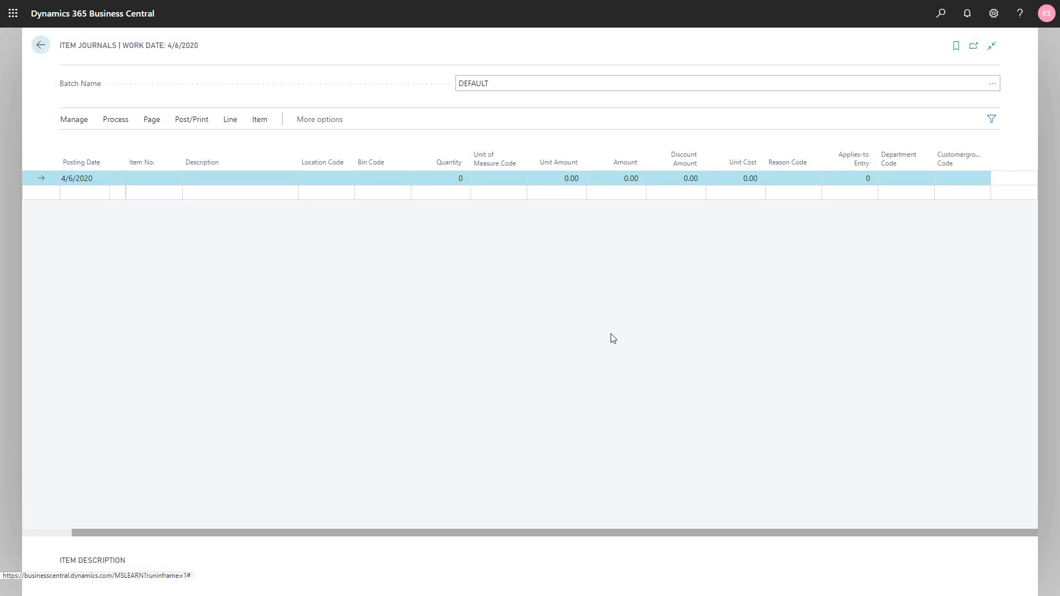
# Step: Leave the journal, find the MEXICO Swivel Chair by "mex" in the items list, and examine its item ledger entries without the filter pane
pyautogui.press('Escape')
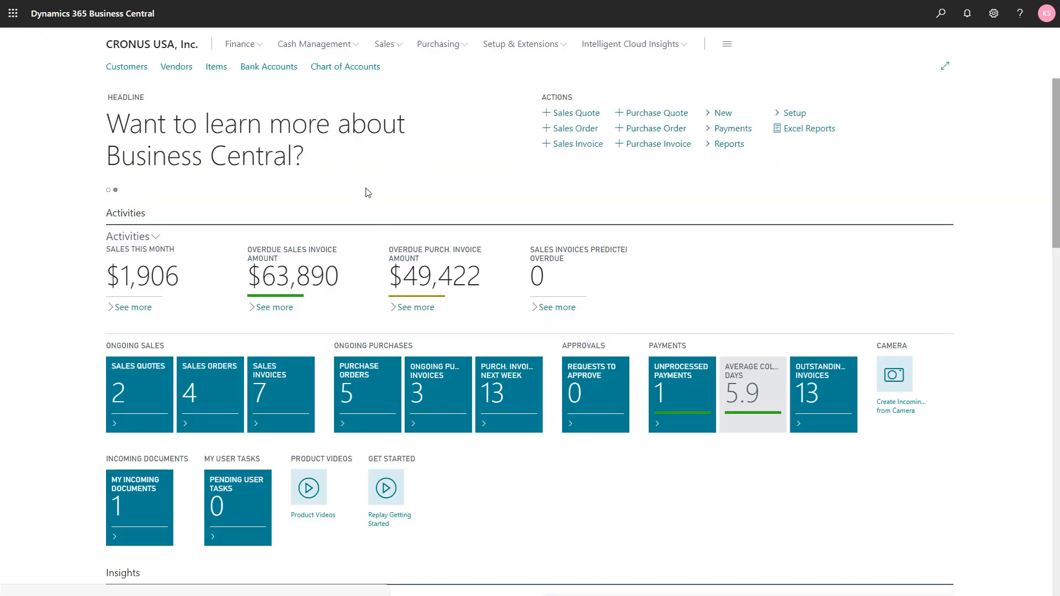
pyautogui.click(210, 74)
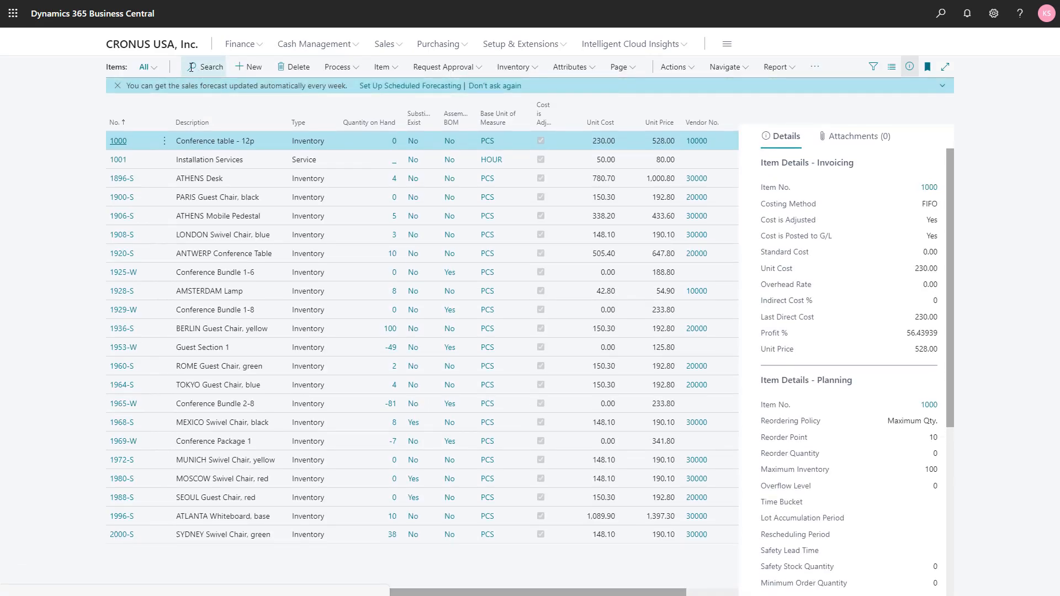
pyautogui.click(191, 67)
pyautogui.write('mex')
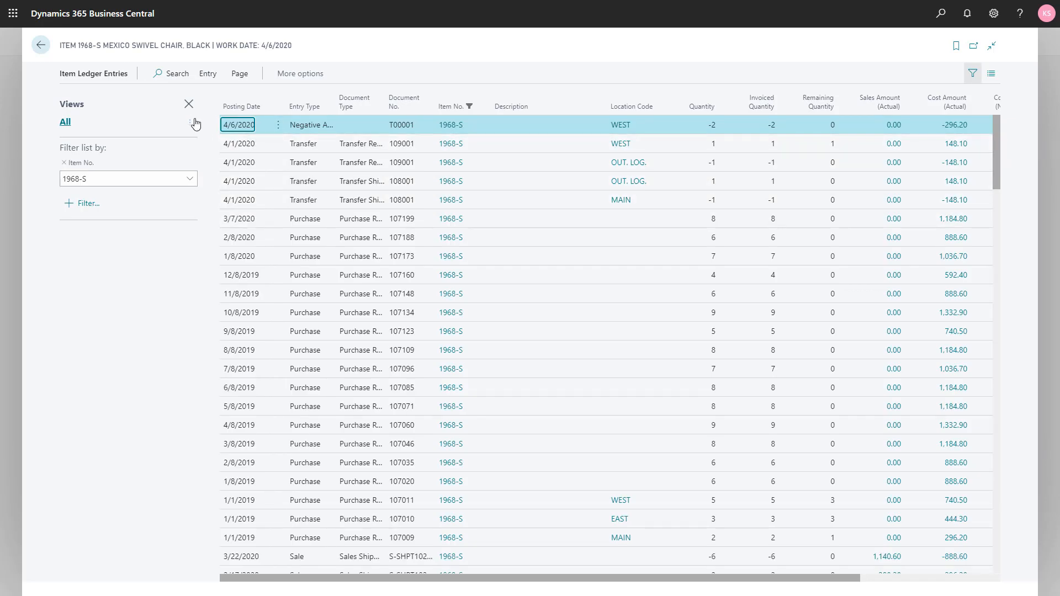
pyautogui.click(187, 105)
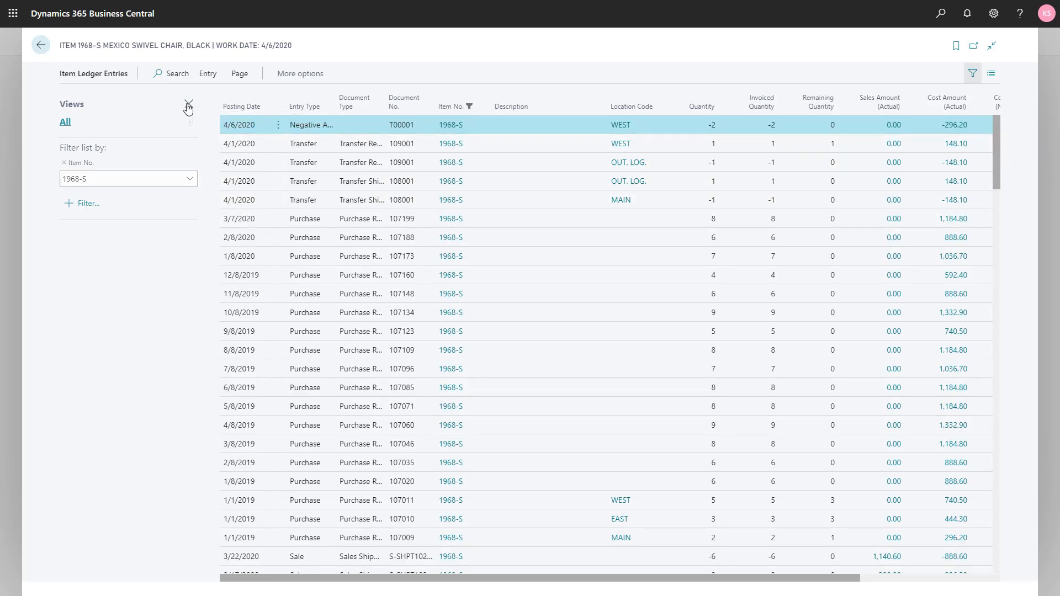